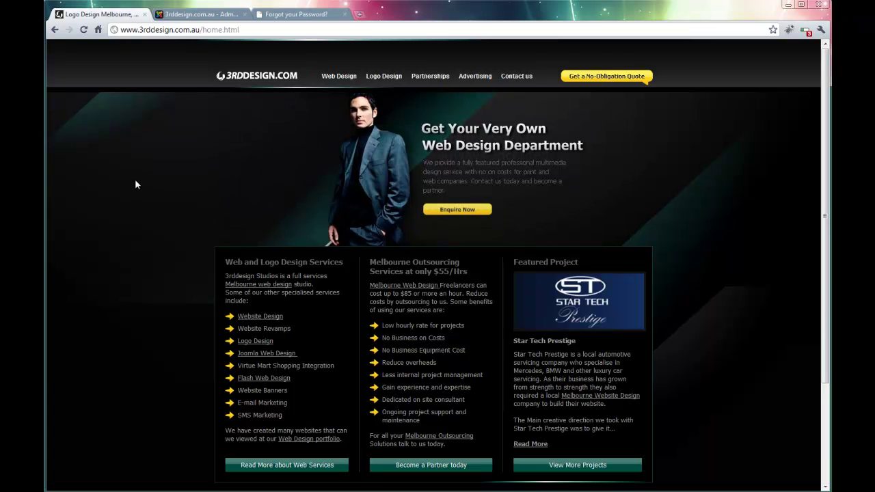
Step: Go to the Partnerships page from the 3rddesign.com top navigation bar
{"action": "scroll", "coordinate": [135, 185], "scroll_direction": "down", "scroll_amount": 3}
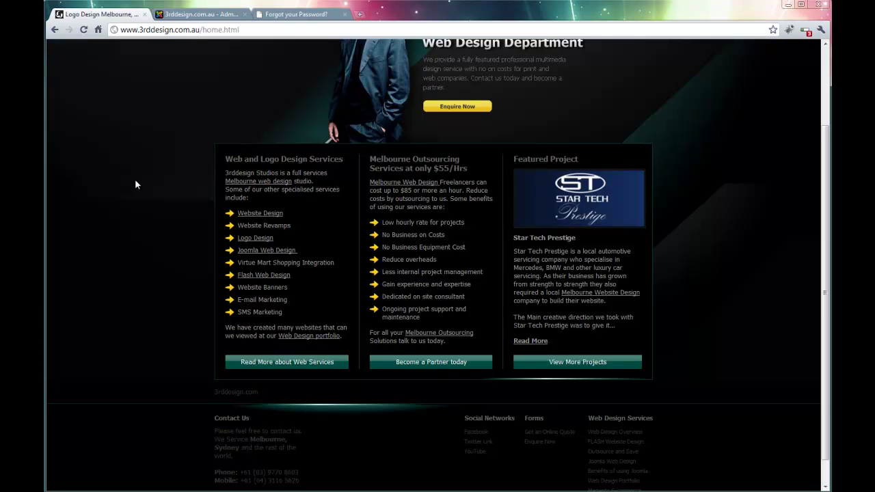
{"action": "scroll", "coordinate": [135, 185], "scroll_direction": "down", "scroll_amount": 1}
{"action": "scroll", "coordinate": [136, 184], "scroll_direction": "up", "scroll_amount": 4}
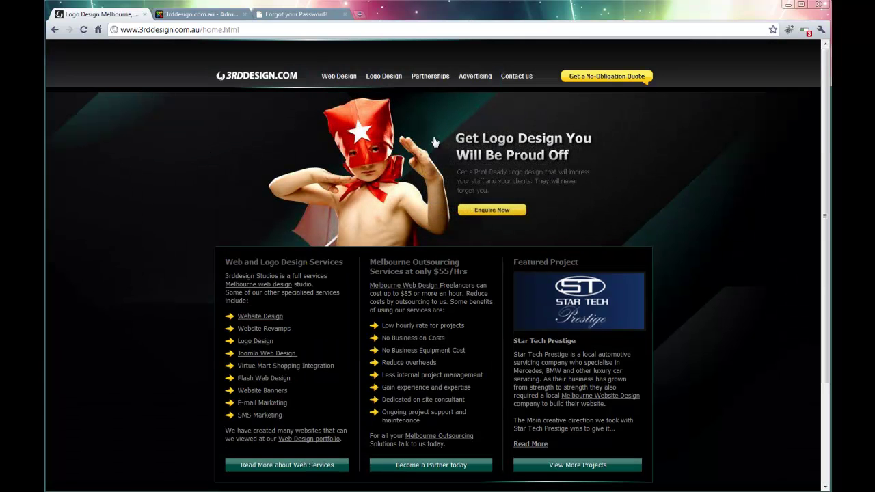
{"action": "left_click", "coordinate": [442, 80]}
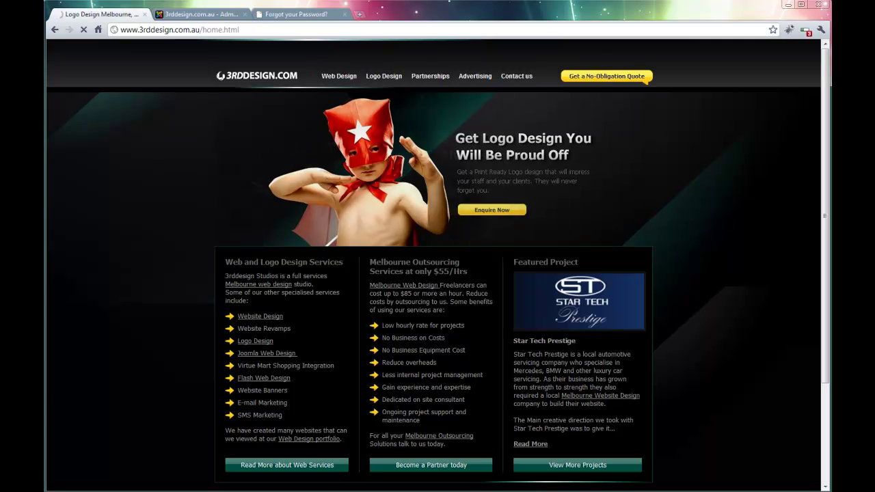
Step: Review price_structure_2011 in Adobe Acrobat, then return to the Partnerships web page
{"action": "key", "text": "alt+Tab"}
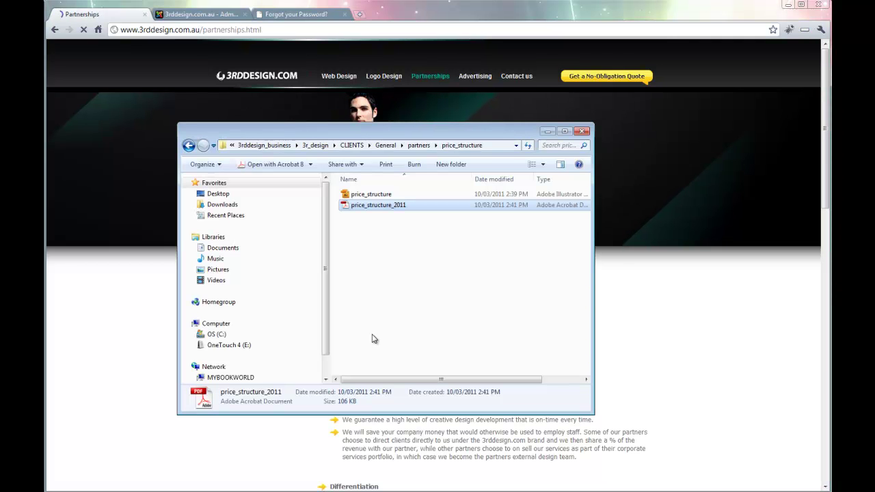
{"action": "left_click_drag", "start_coordinate": [386, 130], "coordinate": [417, 125]}
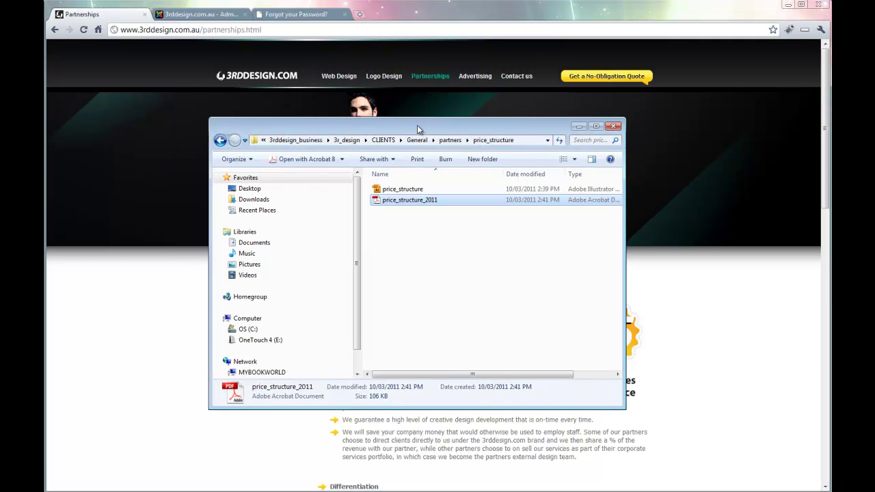
{"action": "double_click", "coordinate": [405, 202]}
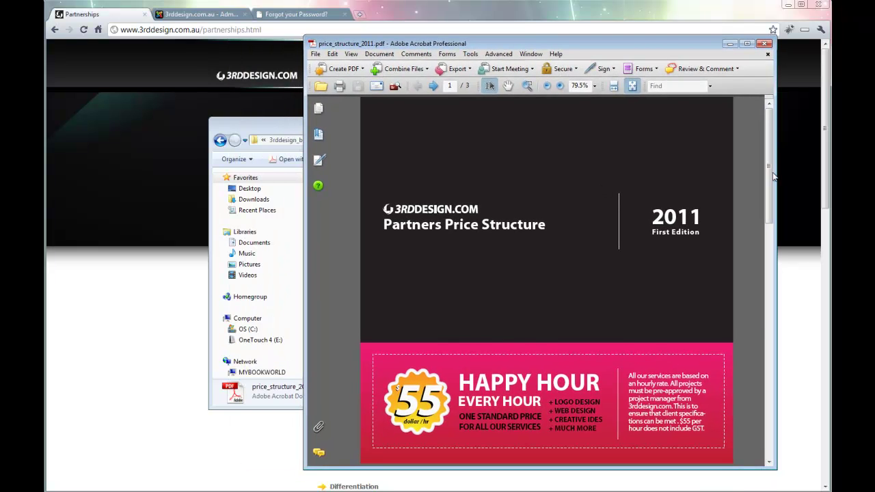
{"action": "mouse_move", "coordinate": [770, 165]}
{"action": "left_mouse_down"}
{"action": "mouse_move", "coordinate": [768, 284]}
{"action": "mouse_move", "coordinate": [772, 164]}
{"action": "left_mouse_up"}
{"action": "left_click", "coordinate": [154, 287]}
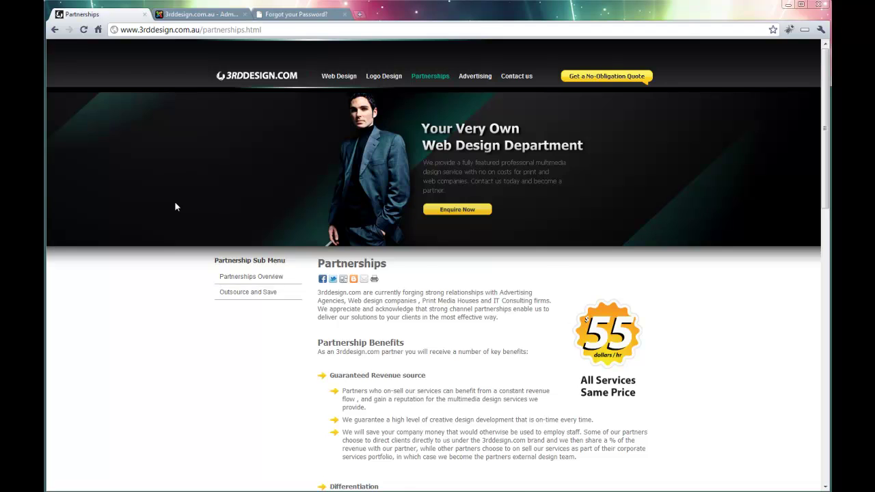
Step: Select the Partnerships heading on the live page and look over the Joomla admin tab
{"action": "scroll", "coordinate": [175, 205], "scroll_direction": "down", "scroll_amount": 3}
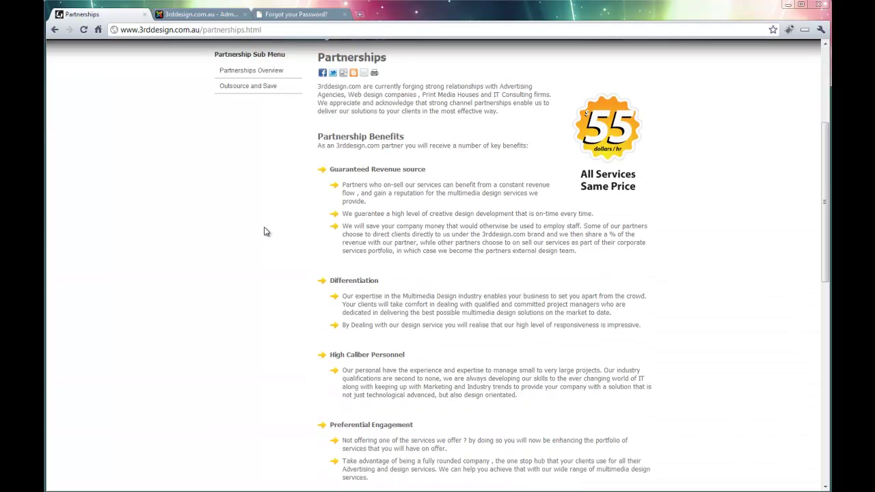
{"action": "scroll", "coordinate": [265, 229], "scroll_direction": "up", "scroll_amount": 3}
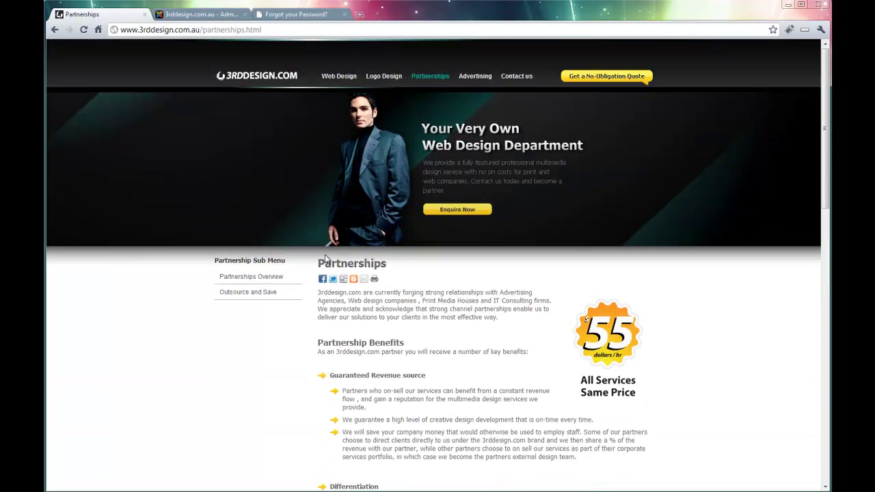
{"action": "left_click_drag", "start_coordinate": [317, 264], "coordinate": [393, 268]}
{"action": "left_click", "coordinate": [393, 268]}
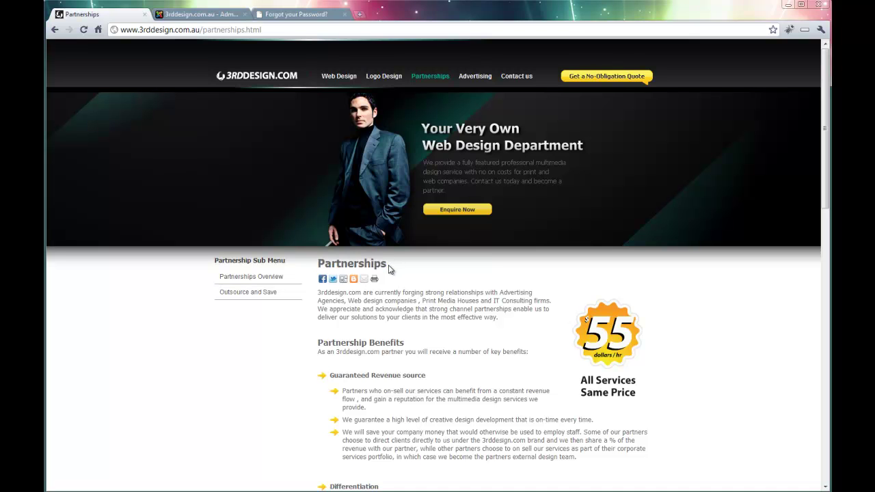
{"action": "left_click", "coordinate": [176, 19]}
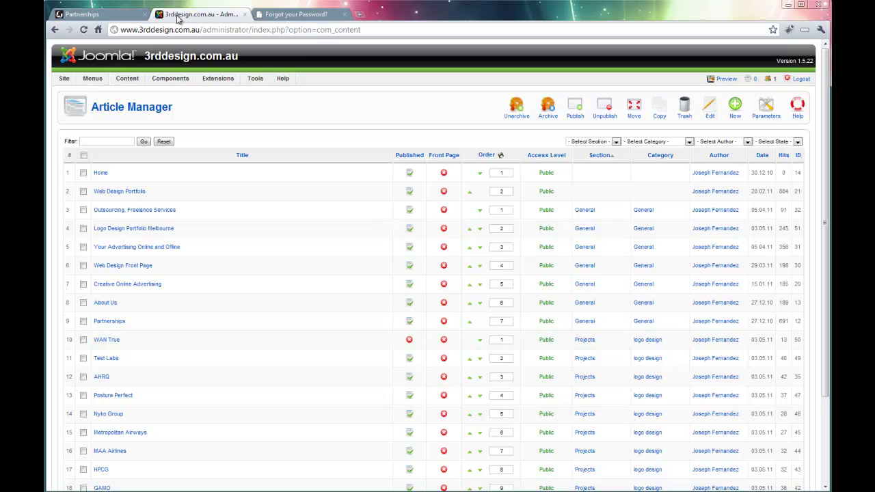
{"action": "mouse_move", "coordinate": [128, 81]}
{"action": "scroll", "coordinate": [270, 166], "scroll_direction": "down", "scroll_amount": 2}
{"action": "scroll", "coordinate": [270, 166], "scroll_direction": "up", "scroll_amount": 2}
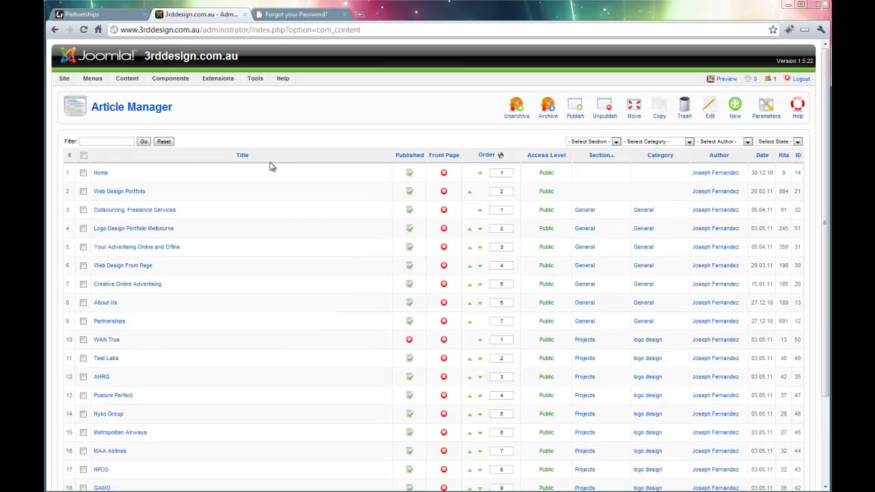
Step: Filter the Article Manager by the copied 'Partnerships' heading text
{"action": "left_click", "coordinate": [123, 21]}
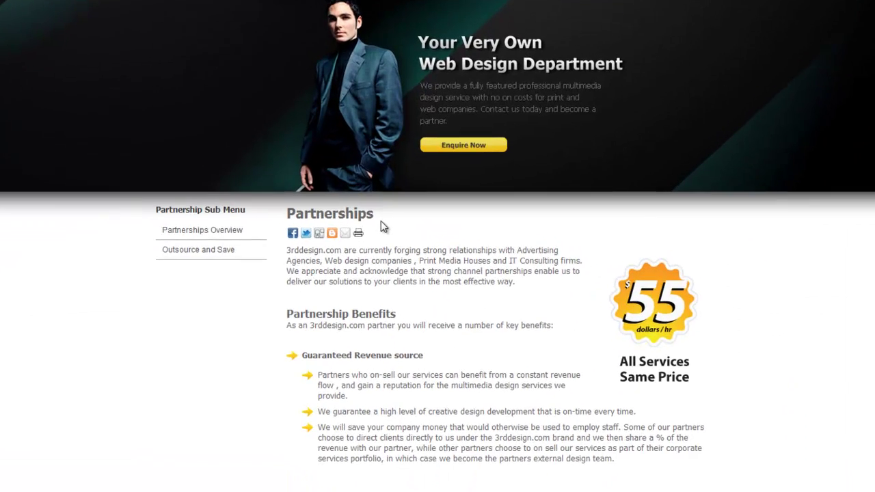
{"action": "left_click_drag", "start_coordinate": [386, 264], "coordinate": [325, 263]}
{"action": "mouse_move", "coordinate": [289, 201]}
{"action": "left_mouse_down"}
{"action": "mouse_move", "coordinate": [266, 205]}
{"action": "mouse_move", "coordinate": [377, 207]}
{"action": "mouse_move", "coordinate": [282, 202]}
{"action": "left_mouse_up"}
{"action": "key", "text": "ctrl+c"}
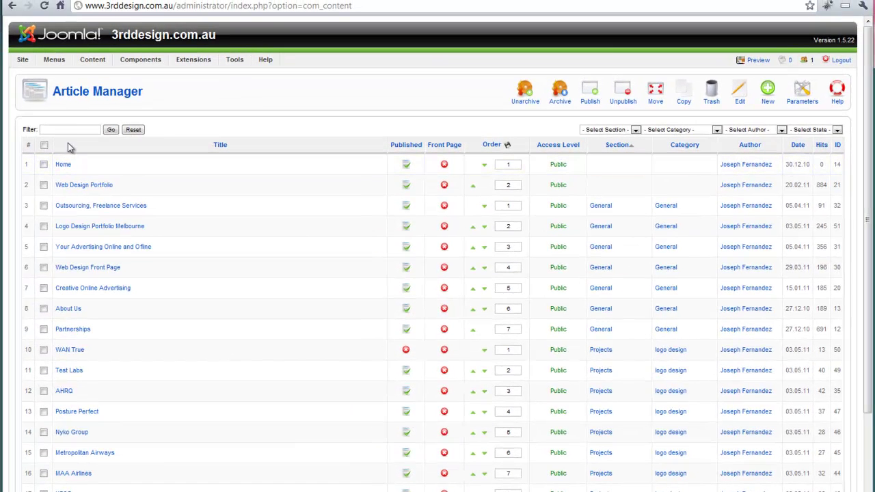
{"action": "left_click", "coordinate": [71, 130]}
{"action": "key", "text": "ctrl+v"}
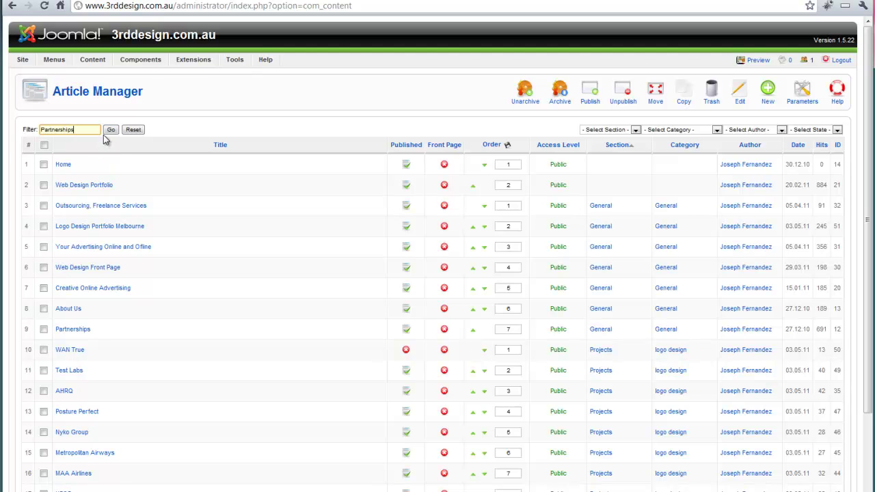
{"action": "left_click", "coordinate": [111, 130]}
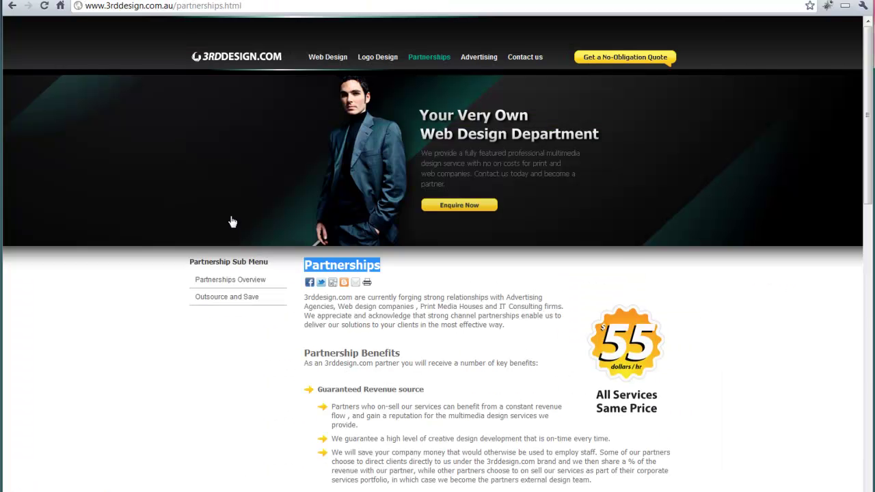
Step: Scroll through the Partnerships article text and place the caret after its last line
{"action": "scroll", "coordinate": [230, 221], "scroll_direction": "down", "scroll_amount": 3}
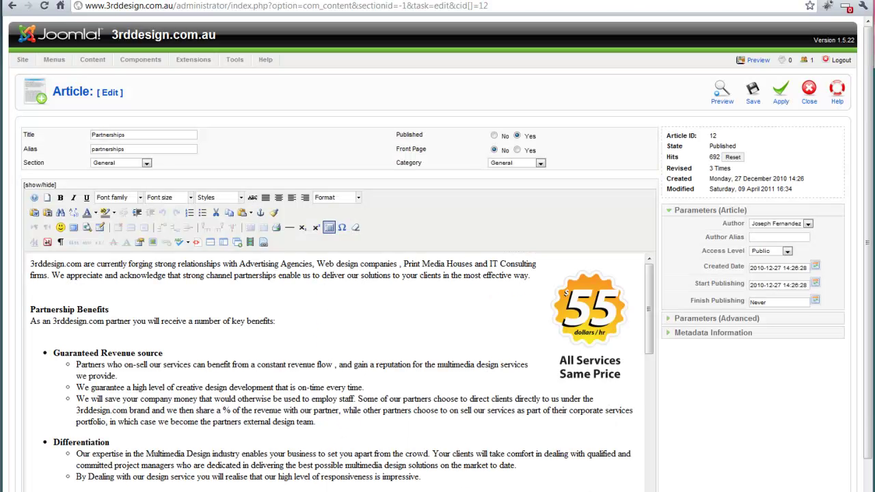
{"action": "scroll", "coordinate": [454, 310], "scroll_direction": "down", "scroll_amount": 10}
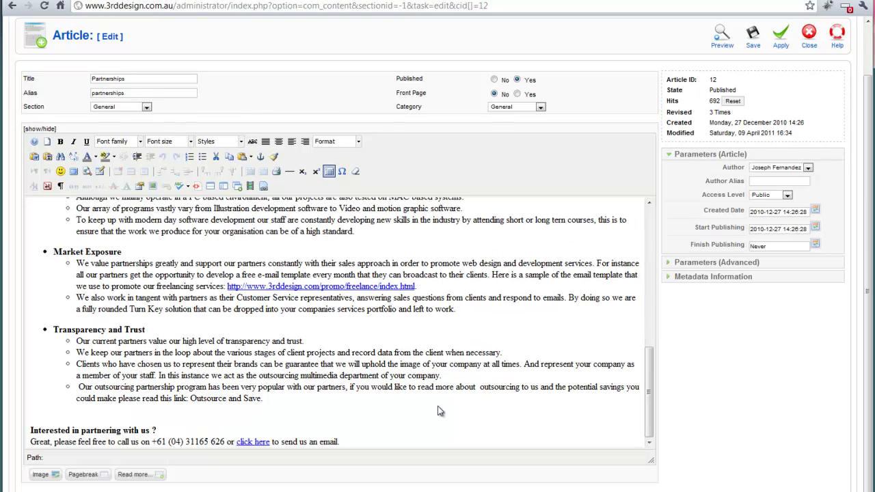
{"action": "left_click", "coordinate": [354, 442]}
{"action": "key", "text": "ctrl+Home"}
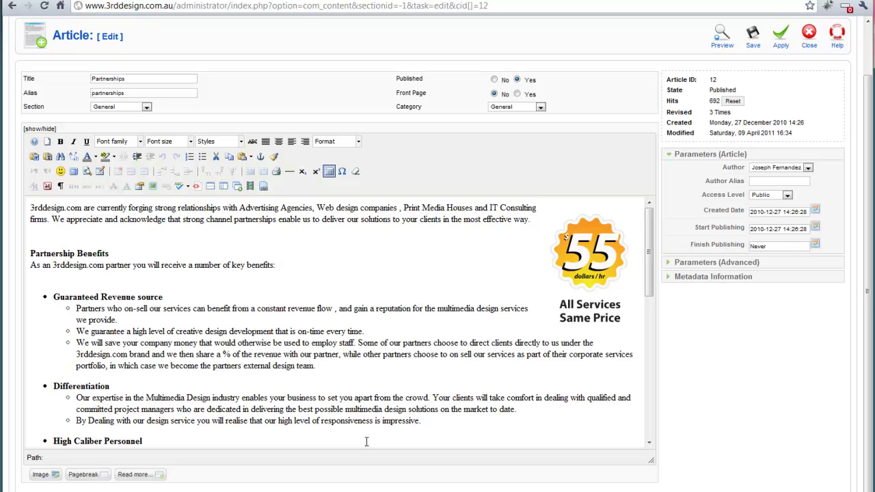
{"action": "scroll", "coordinate": [367, 442], "scroll_direction": "down", "scroll_amount": 10}
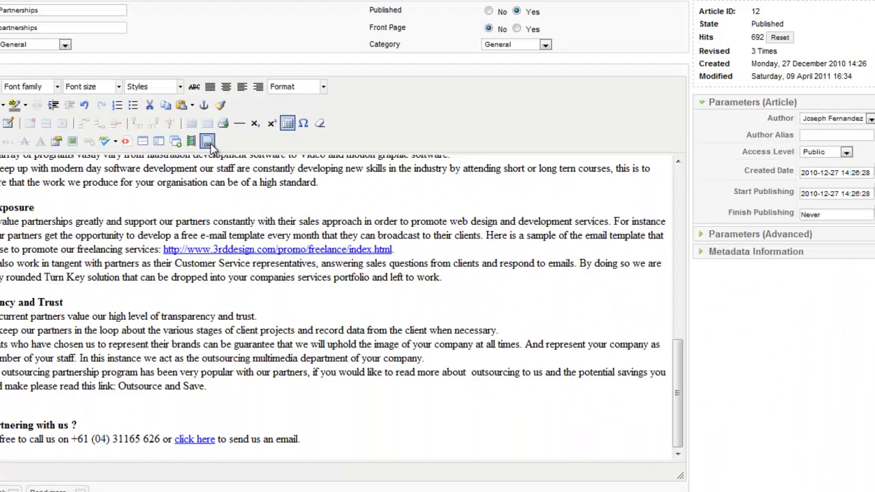
Step: Upload price_structure_2011.pdf in the File Manager and pick it as the link file
{"action": "left_click", "coordinate": [208, 142]}
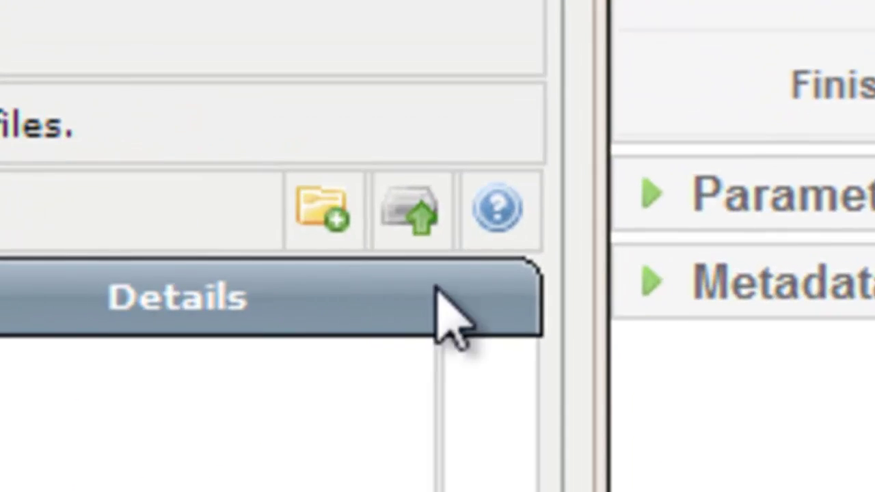
{"action": "left_click", "coordinate": [627, 235]}
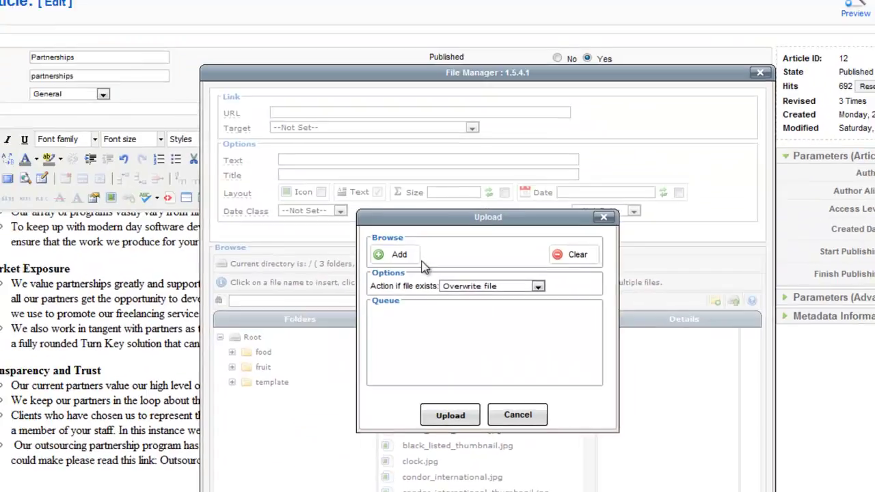
{"action": "left_click", "coordinate": [409, 256]}
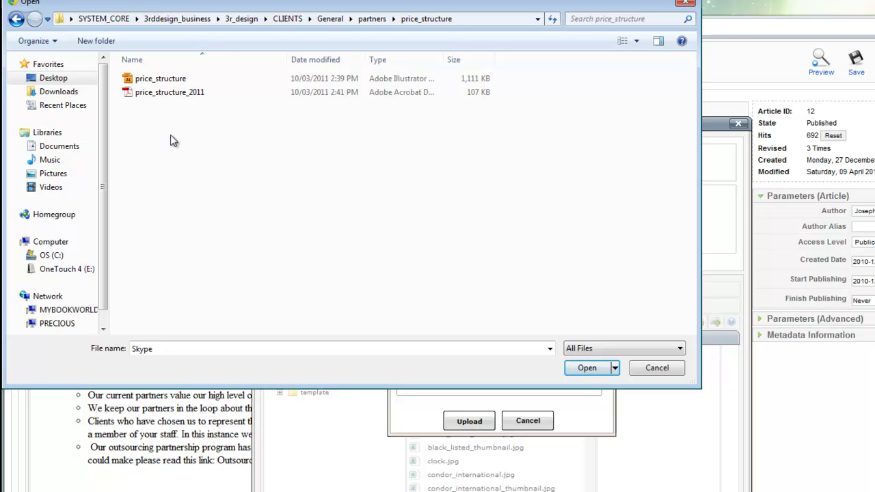
{"action": "left_click", "coordinate": [165, 95]}
{"action": "double_click", "coordinate": [165, 94]}
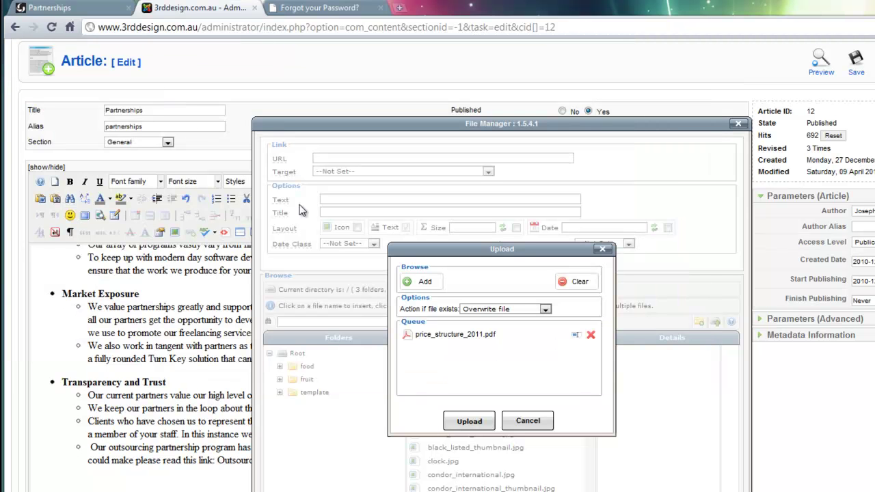
{"action": "left_click", "coordinate": [469, 421]}
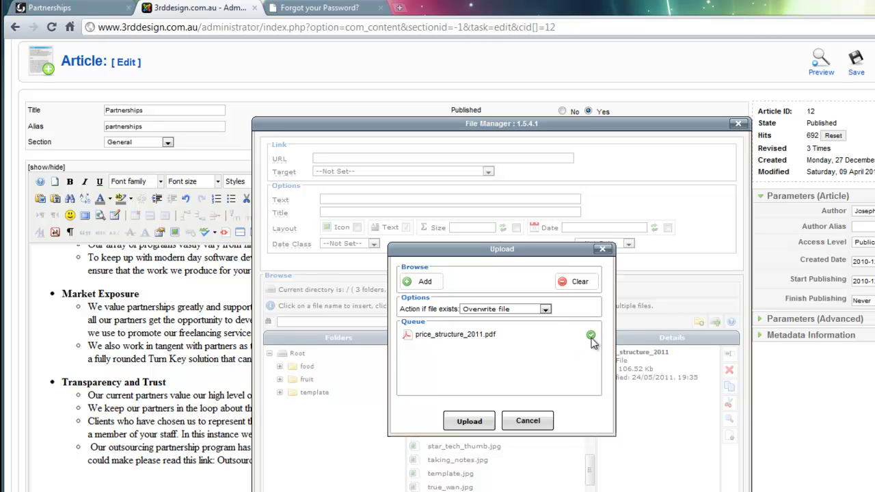
{"action": "left_click", "coordinate": [540, 421]}
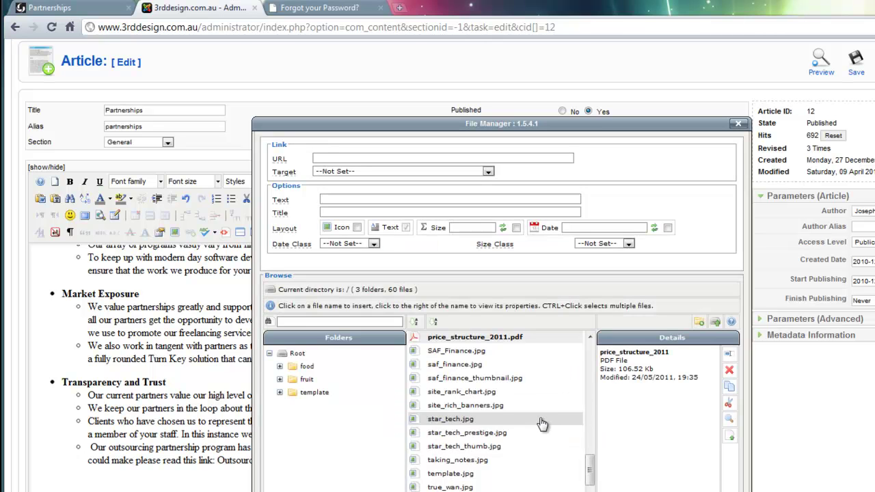
{"action": "left_click", "coordinate": [483, 339]}
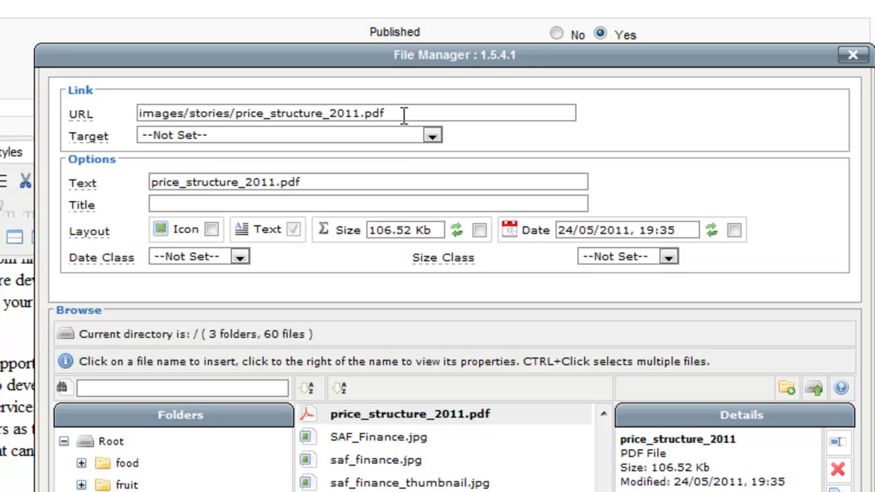
Step: Make the link open in a new window with text 'Download Price Structure For Partners'
{"action": "left_click", "coordinate": [187, 140]}
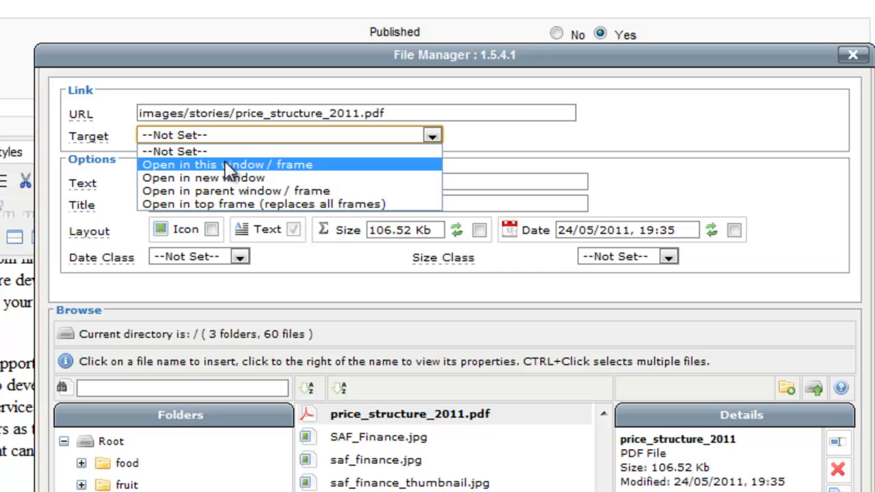
{"action": "left_click", "coordinate": [227, 177]}
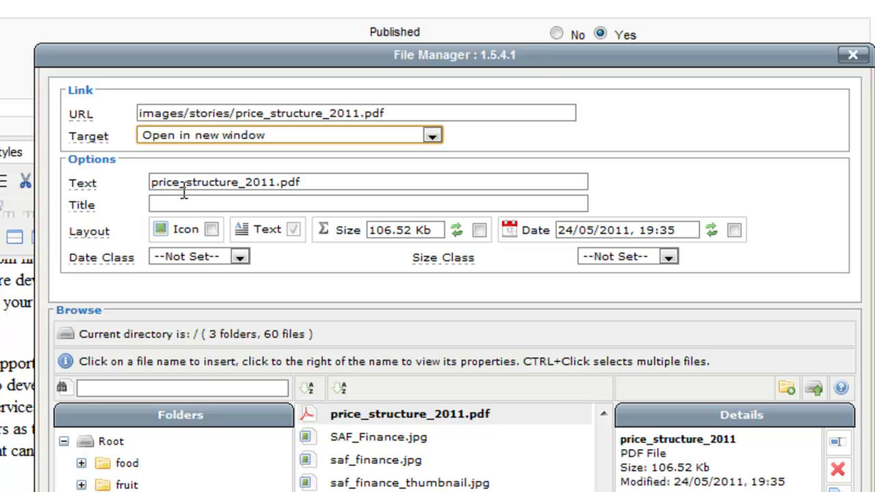
{"action": "triple_click", "coordinate": [326, 184]}
{"action": "type", "text": "Downloa"}
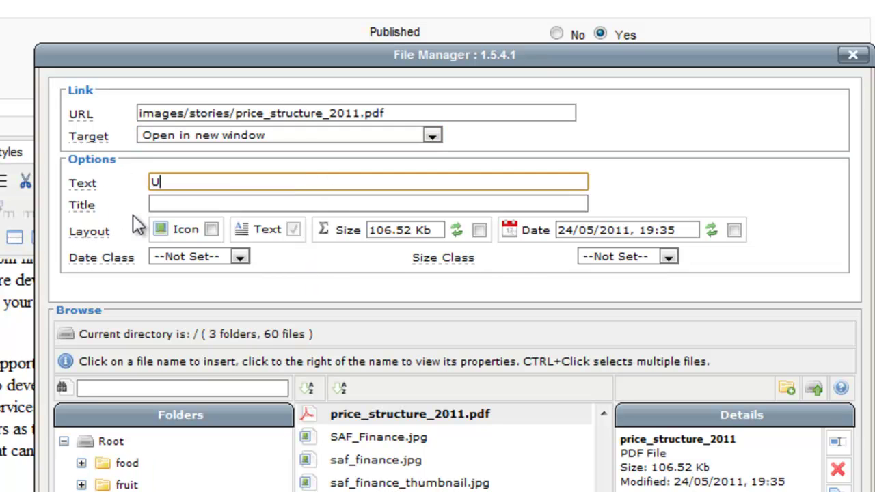
{"action": "type", "text": "d Price "}
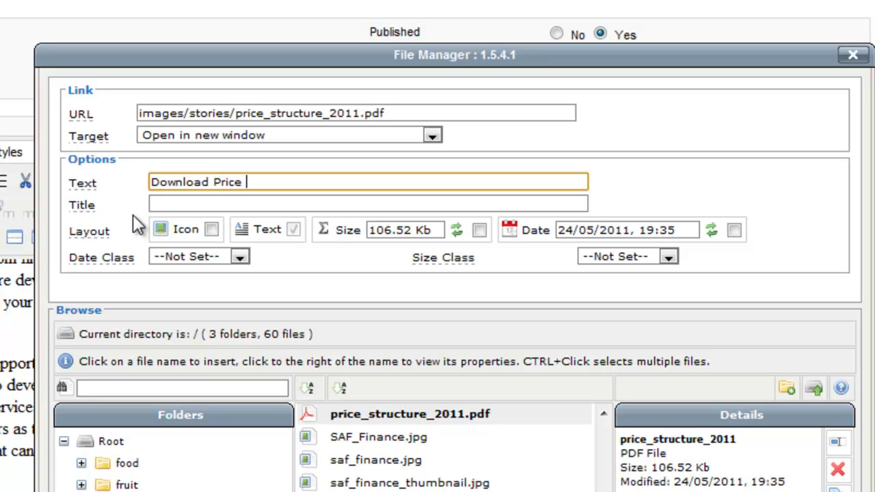
{"action": "type", "text": "Structure "}
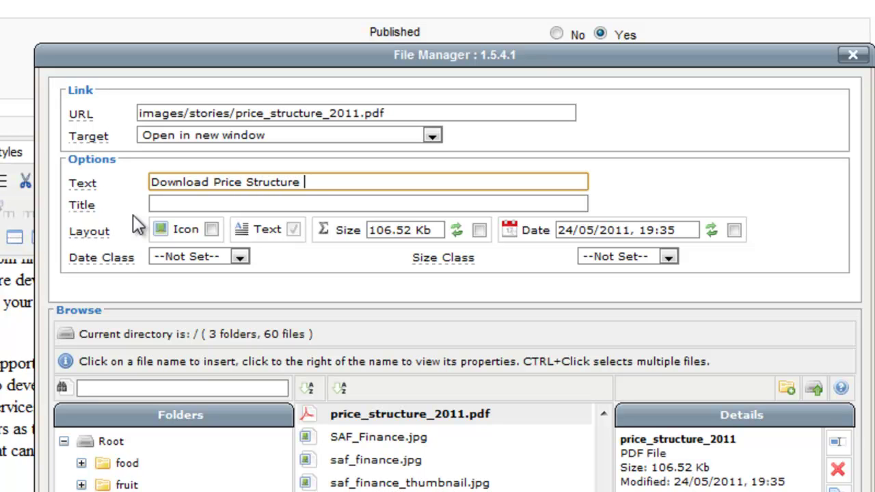
{"action": "type", "text": "For Partners"}
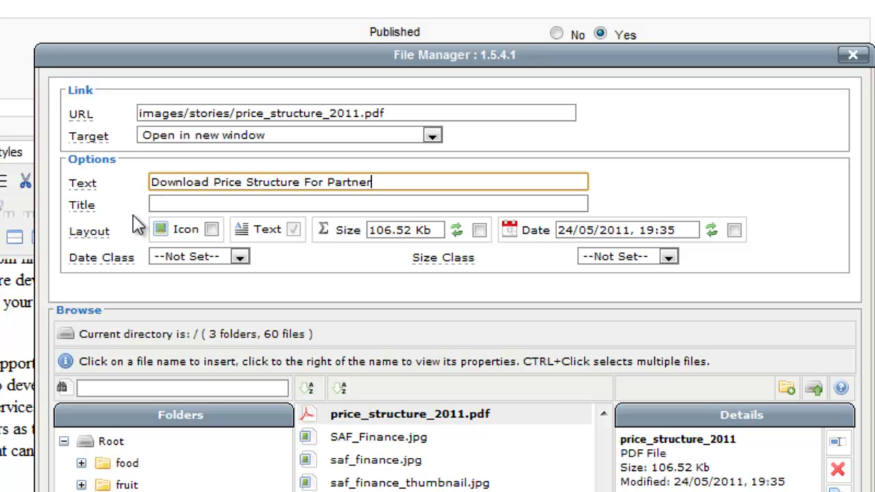
Step: Copy the link text into the Title field and turn on file size display
{"action": "left_click", "coordinate": [189, 204]}
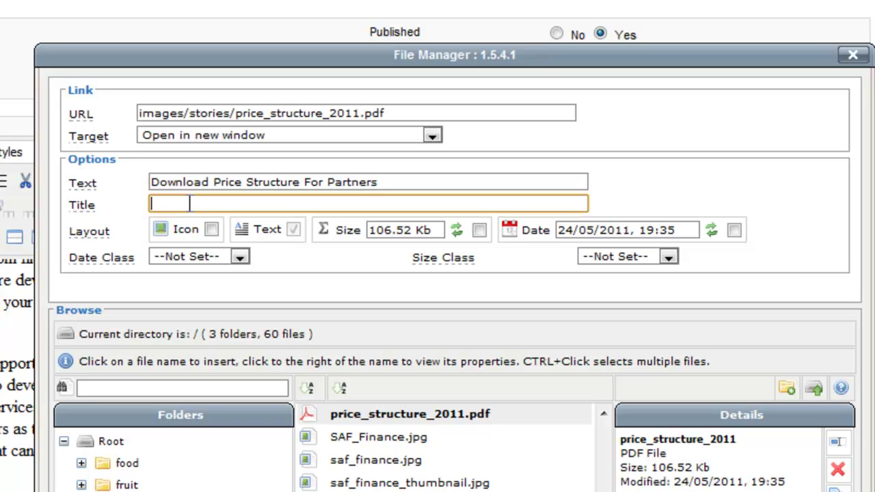
{"action": "left_click_drag", "start_coordinate": [394, 187], "coordinate": [127, 191]}
{"action": "key", "text": "ctrl+c"}
{"action": "left_click", "coordinate": [239, 204]}
{"action": "key", "text": "ctrl+v"}
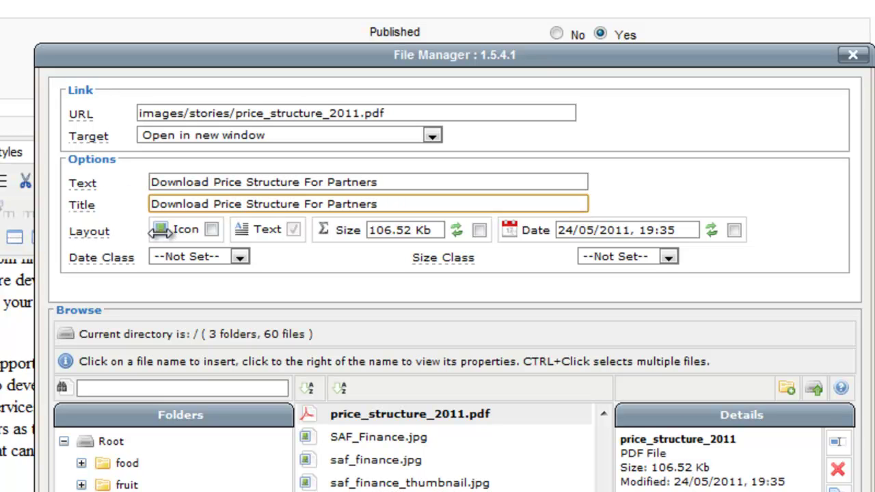
{"action": "left_click", "coordinate": [210, 230]}
{"action": "left_click", "coordinate": [211, 230]}
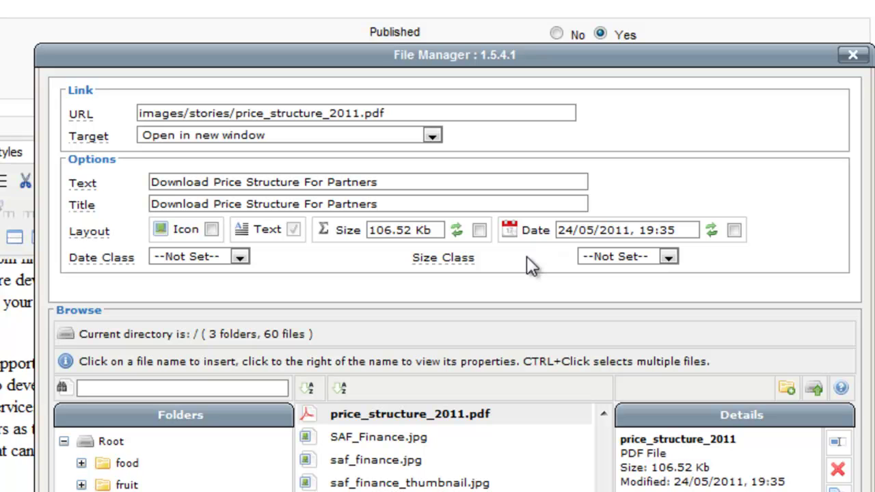
{"action": "left_click", "coordinate": [479, 230]}
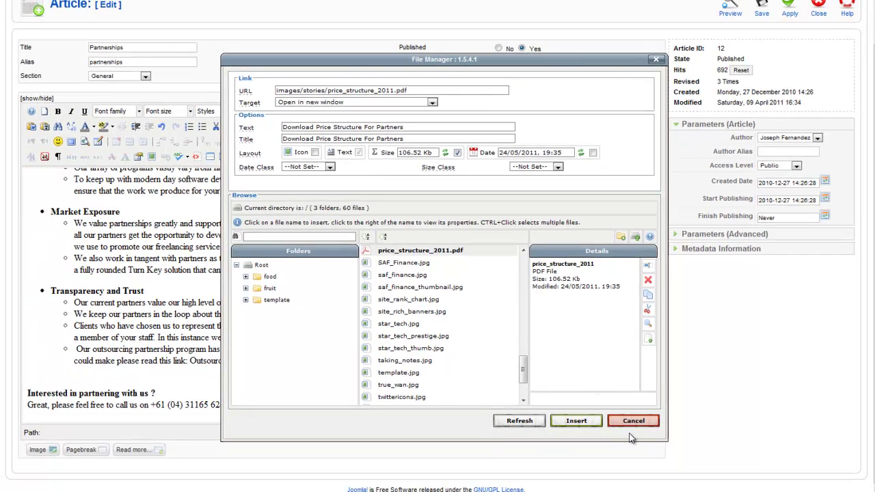
Step: Insert the download link at the article's end, then reopen its File Manager settings
{"action": "left_click", "coordinate": [576, 421]}
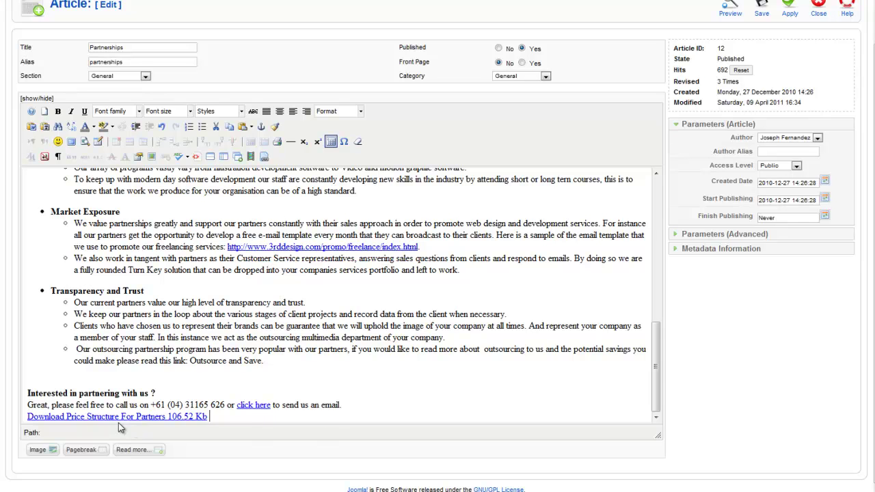
{"action": "left_click", "coordinate": [166, 417]}
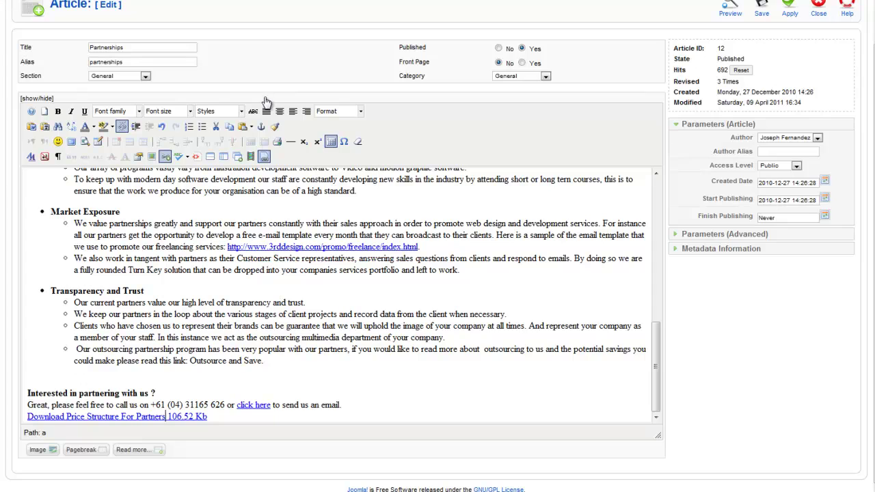
{"action": "left_click", "coordinate": [265, 156]}
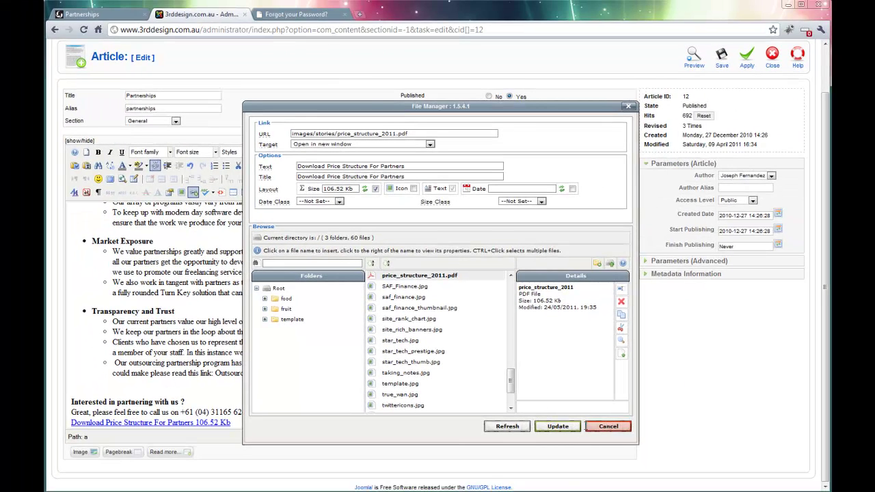
Step: Update the link without the file size and apply the Partnerships article changes
{"action": "left_click_drag", "start_coordinate": [365, 105], "coordinate": [427, 79]}
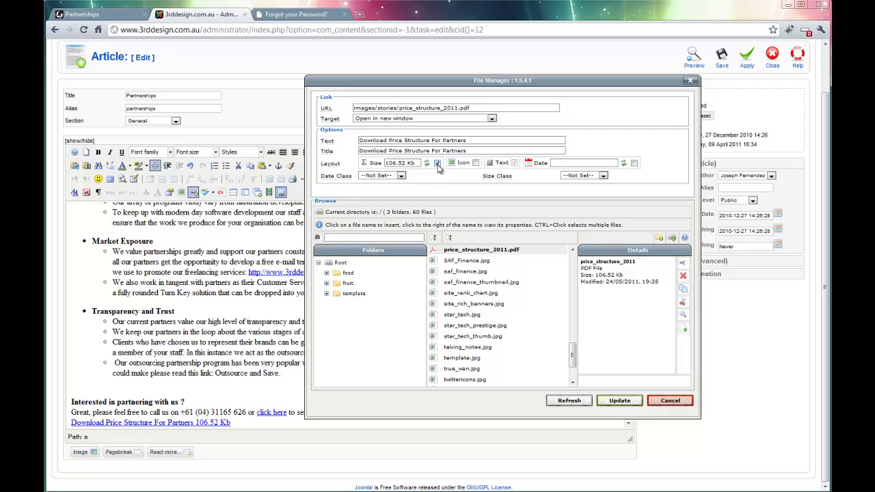
{"action": "left_click", "coordinate": [622, 403]}
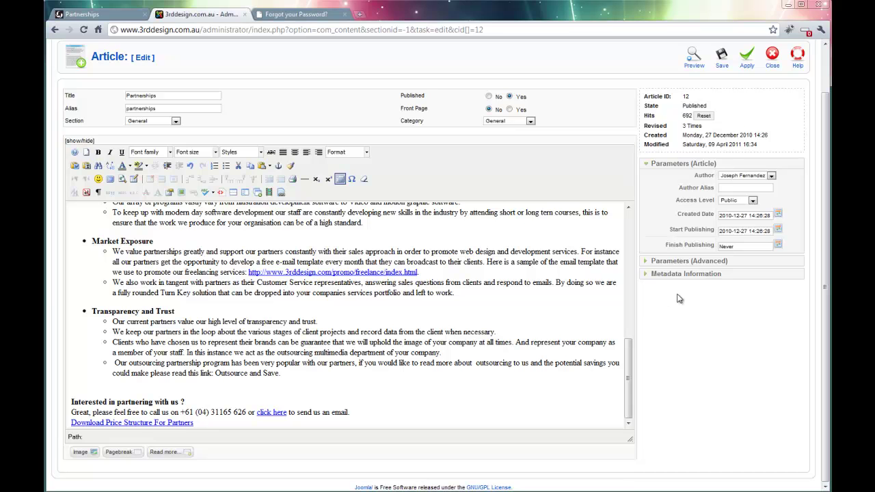
{"action": "left_click", "coordinate": [746, 58]}
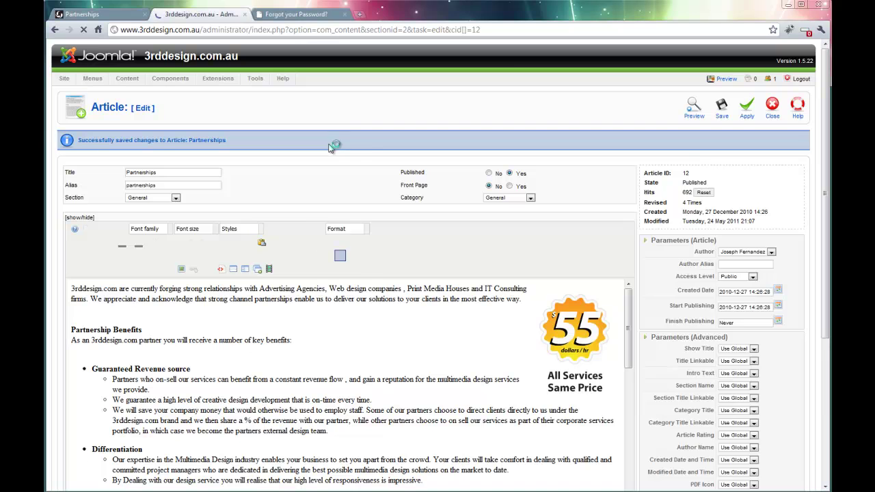
Step: Reload the live Partnerships page, open the new link's PDF, then close its tab
{"action": "left_click", "coordinate": [99, 14]}
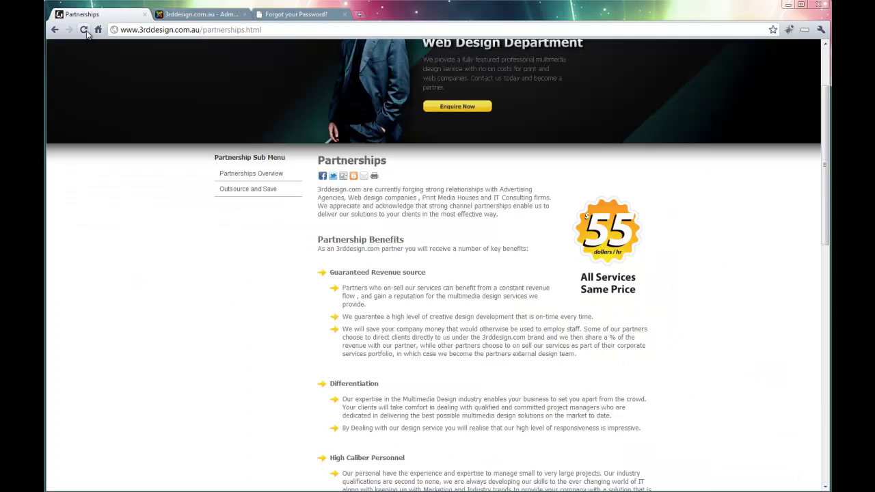
{"action": "left_click", "coordinate": [84, 30]}
{"action": "scroll", "coordinate": [134, 181], "scroll_direction": "down", "scroll_amount": 8}
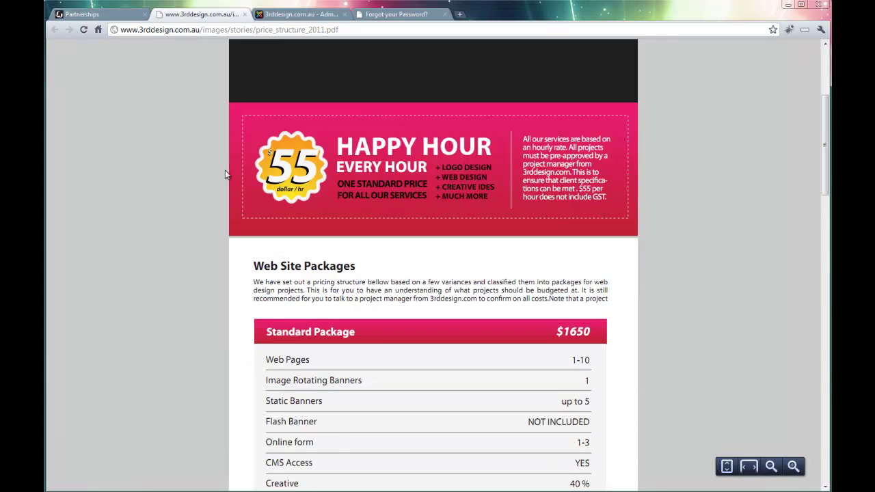
{"action": "scroll", "coordinate": [225, 171], "scroll_direction": "down", "scroll_amount": 6}
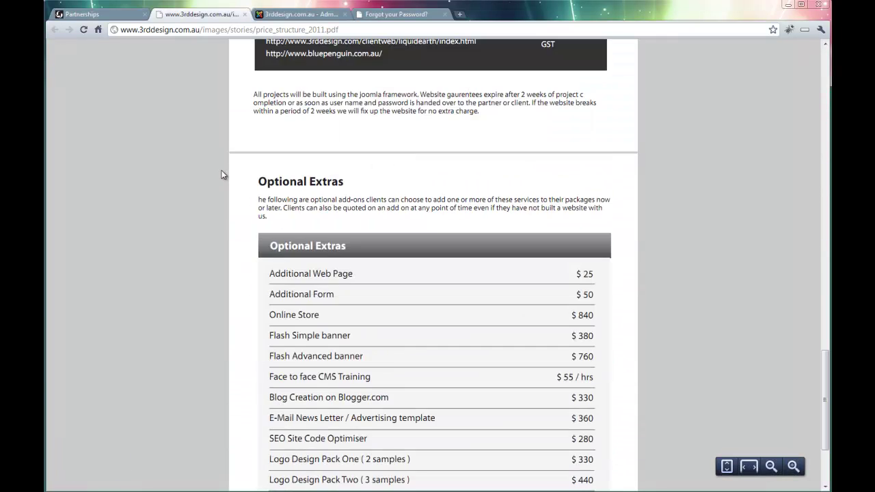
{"action": "scroll", "coordinate": [221, 175], "scroll_direction": "down", "scroll_amount": 5}
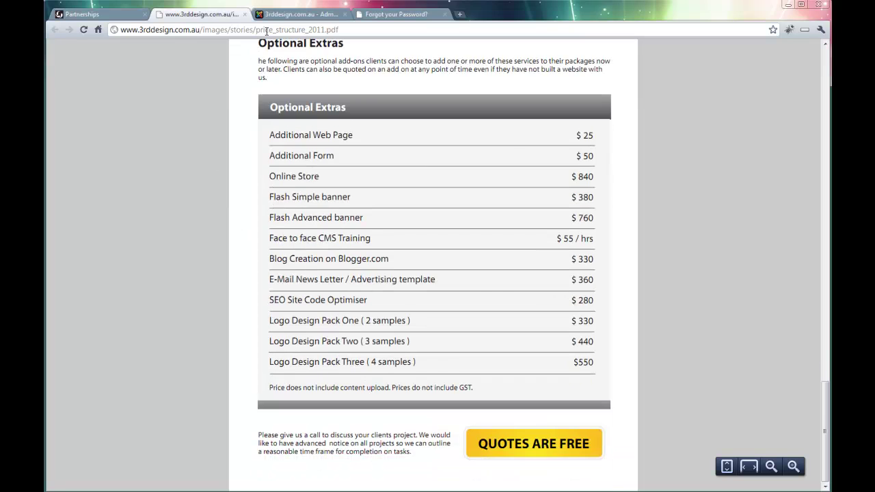
{"action": "left_click", "coordinate": [245, 14]}
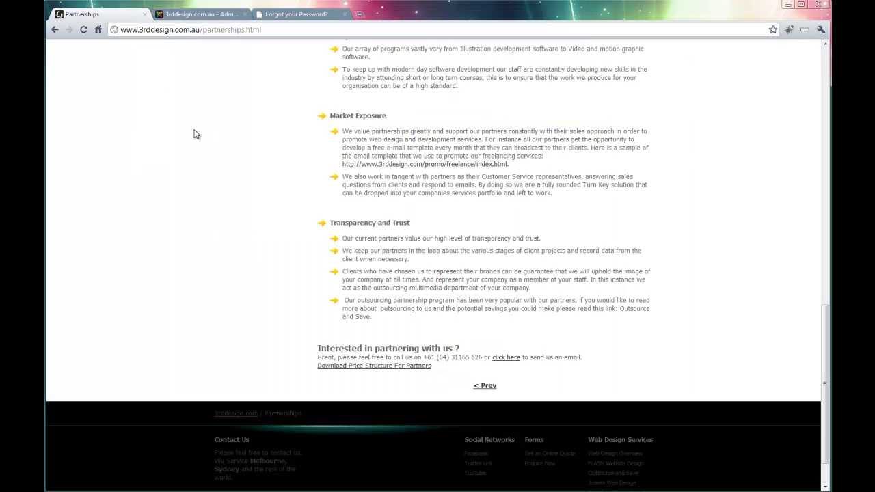
{"action": "scroll", "coordinate": [251, 173], "scroll_direction": "up", "scroll_amount": 5}
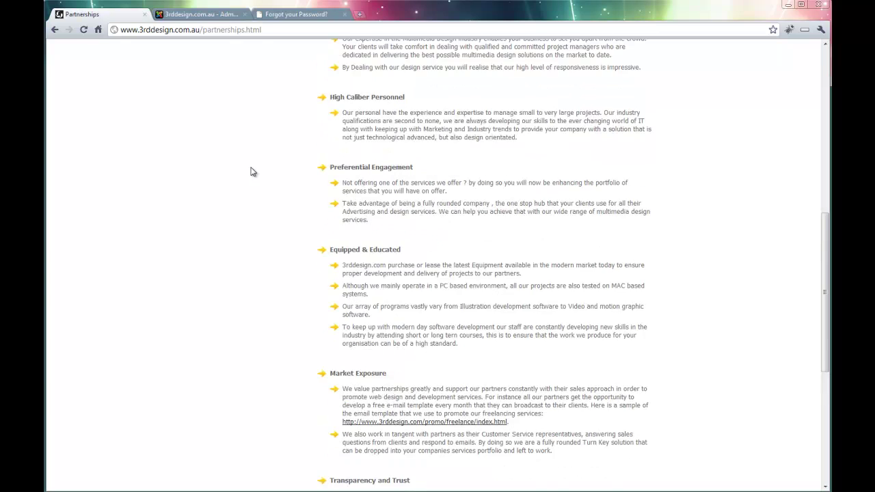
{"action": "scroll", "coordinate": [252, 172], "scroll_direction": "up", "scroll_amount": 6}
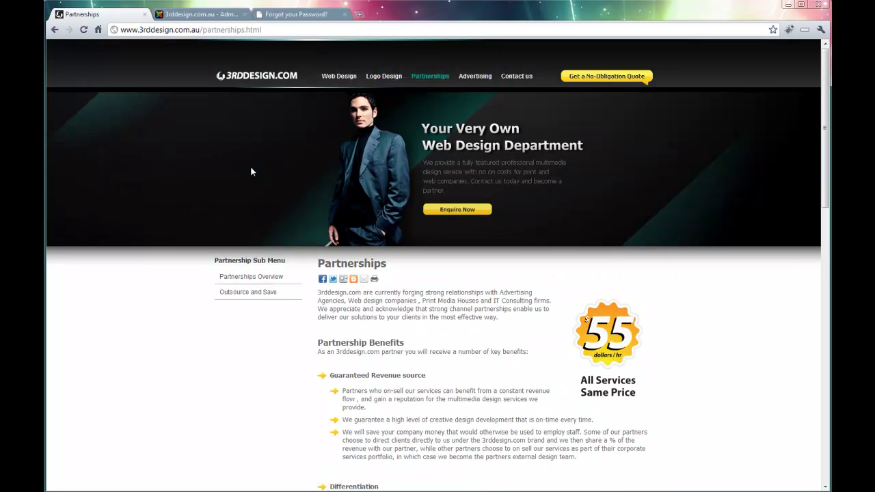